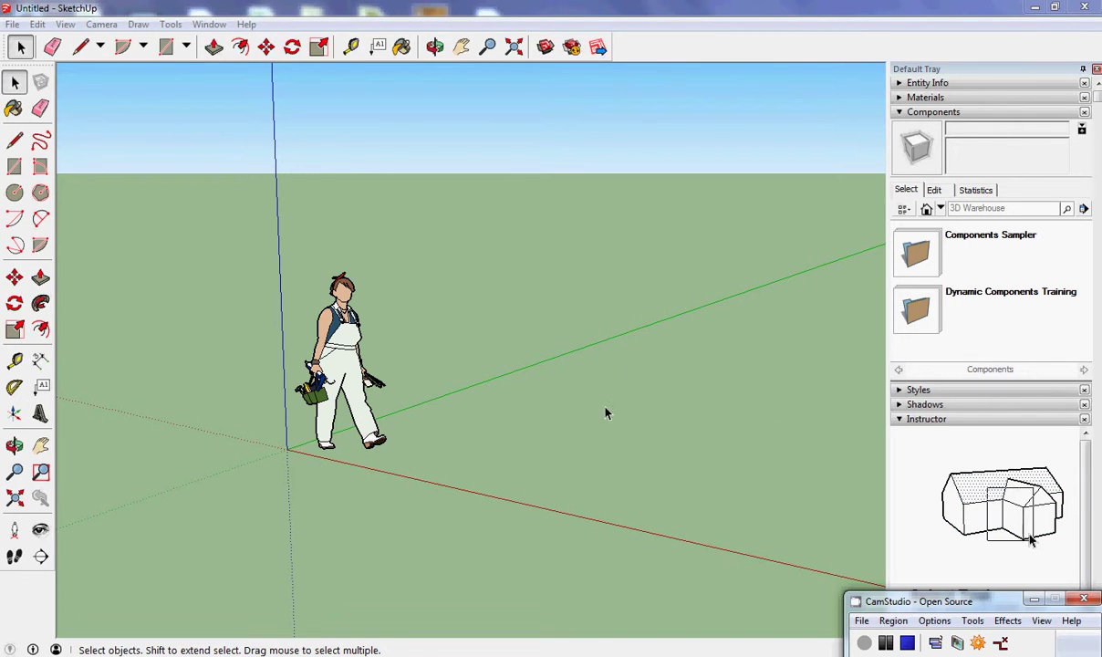
Delete the person figure and draw a closed triangular face starting and ending at the origin
click(339, 365)
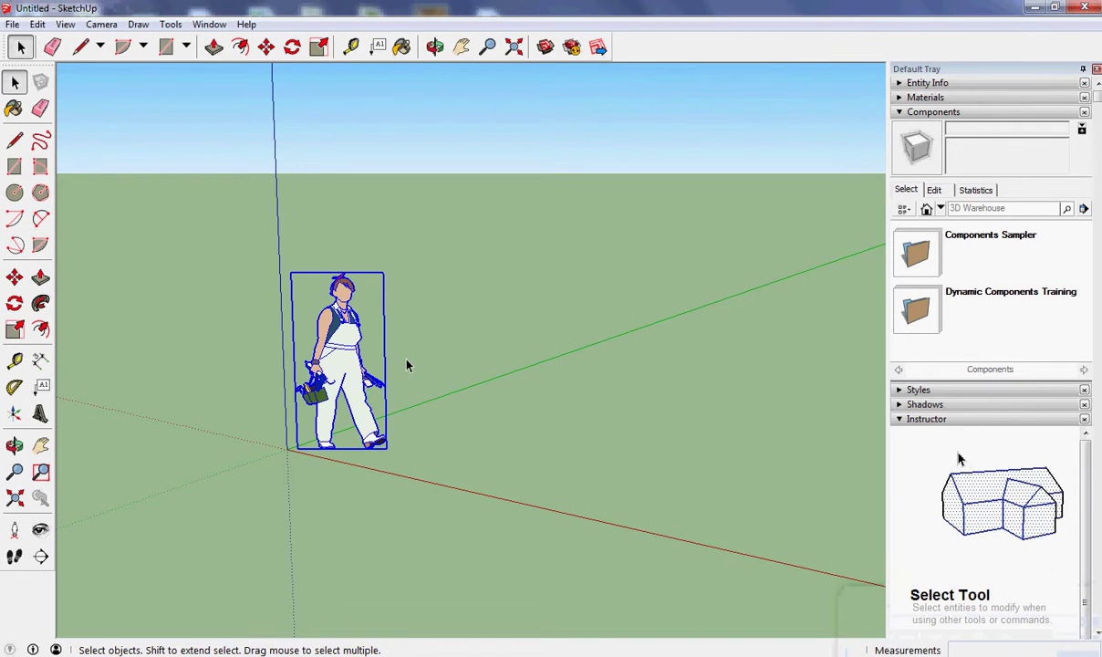
key(Delete)
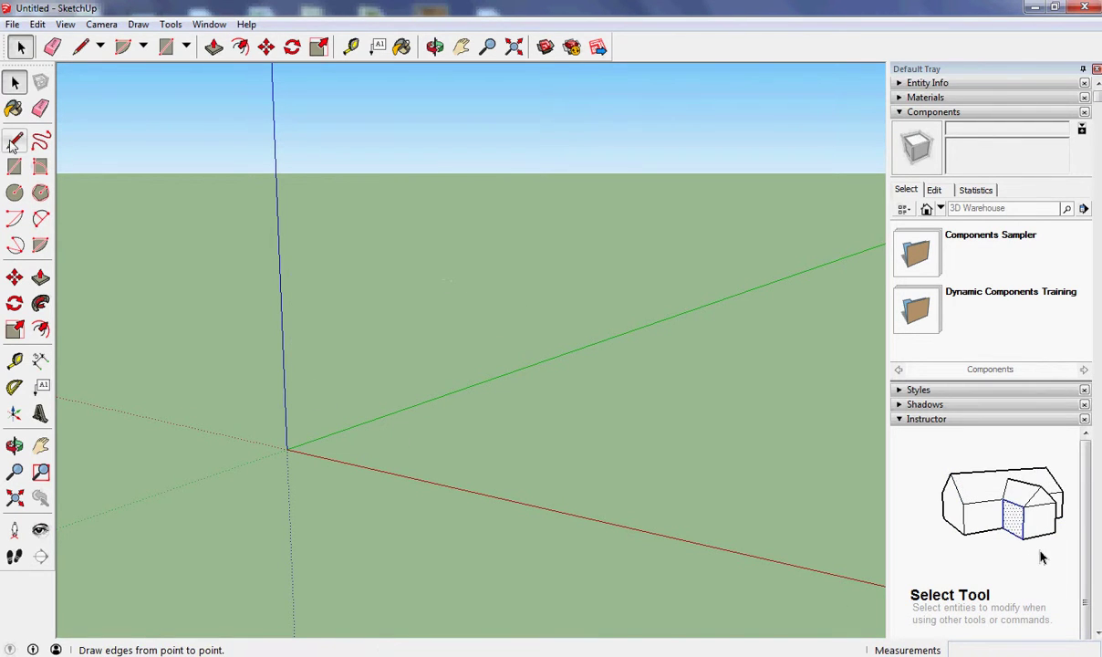
key(l)
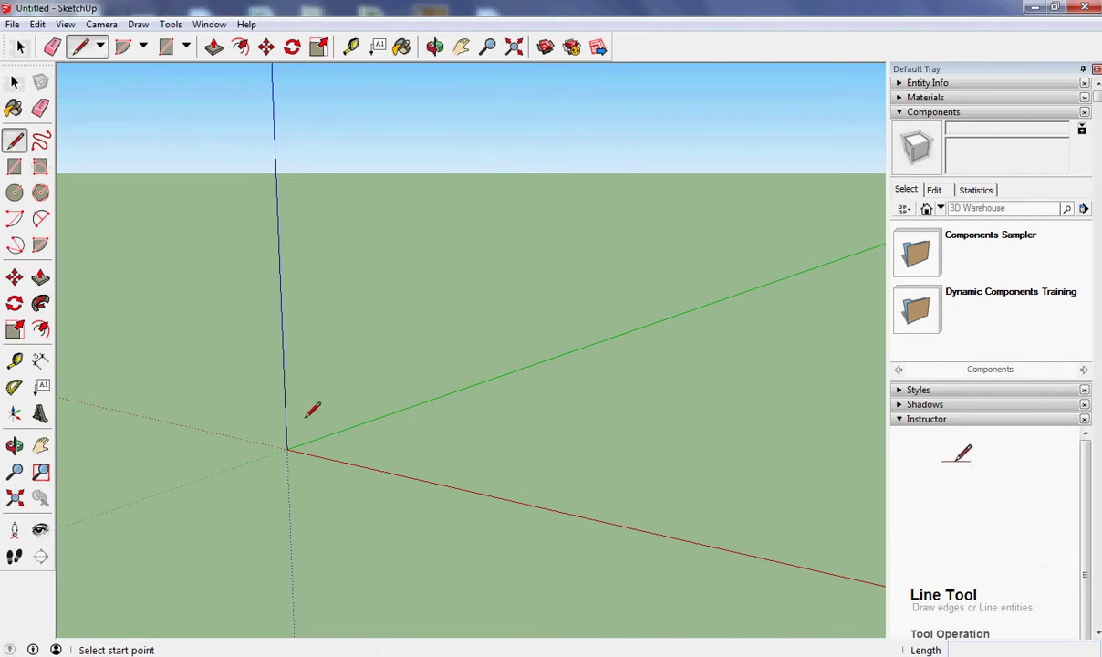
click(286, 449)
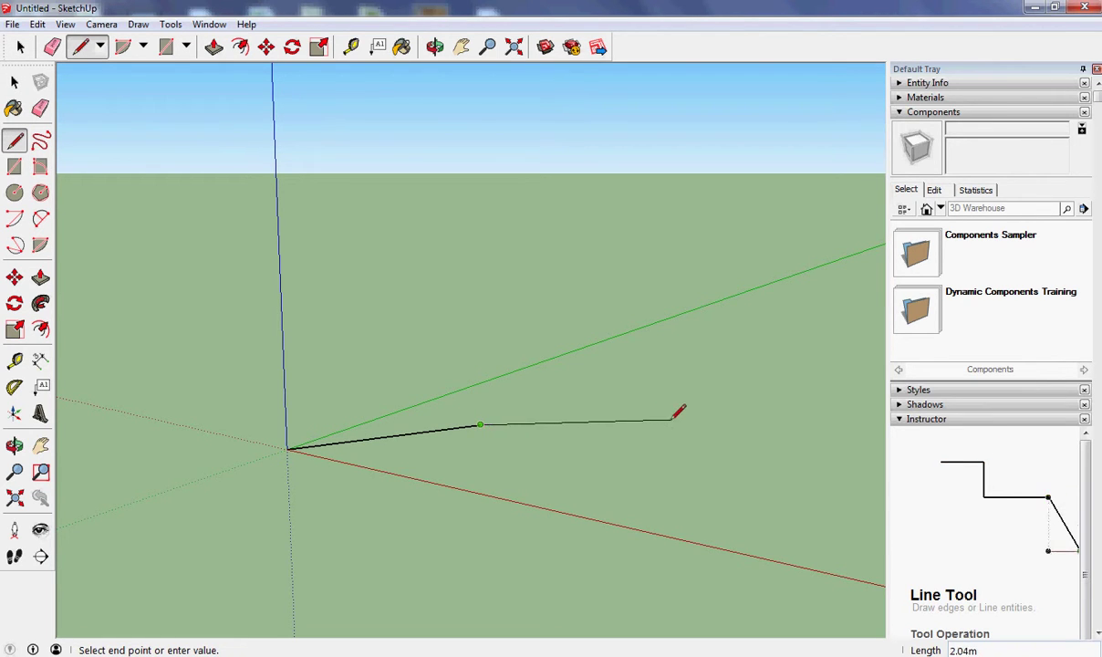
click(480, 424)
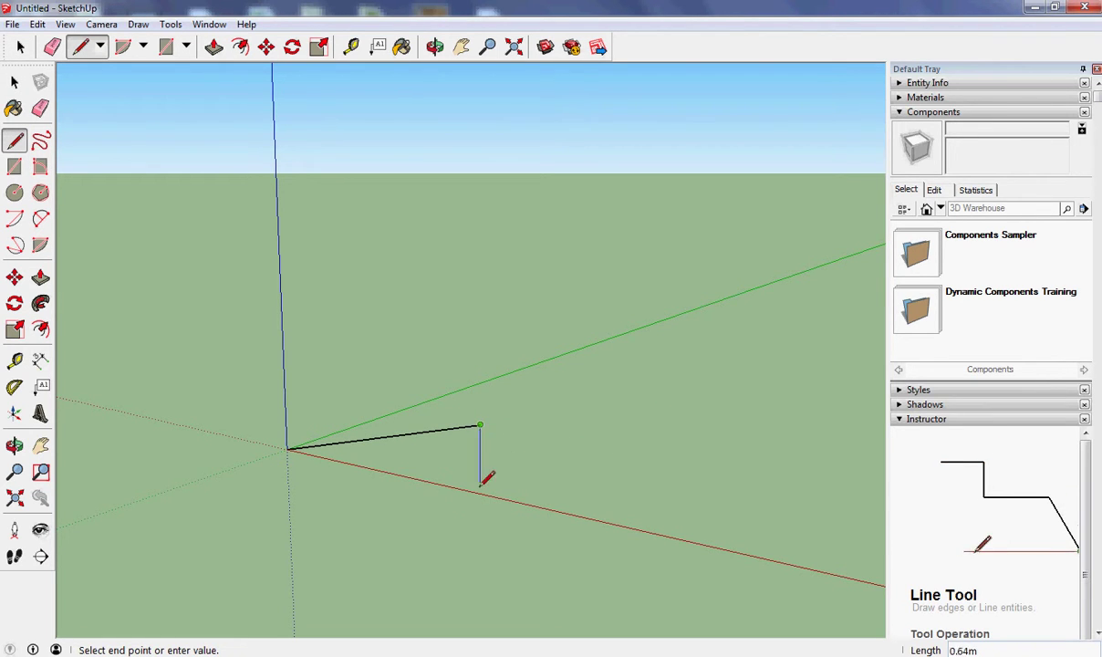
click(396, 555)
click(288, 448)
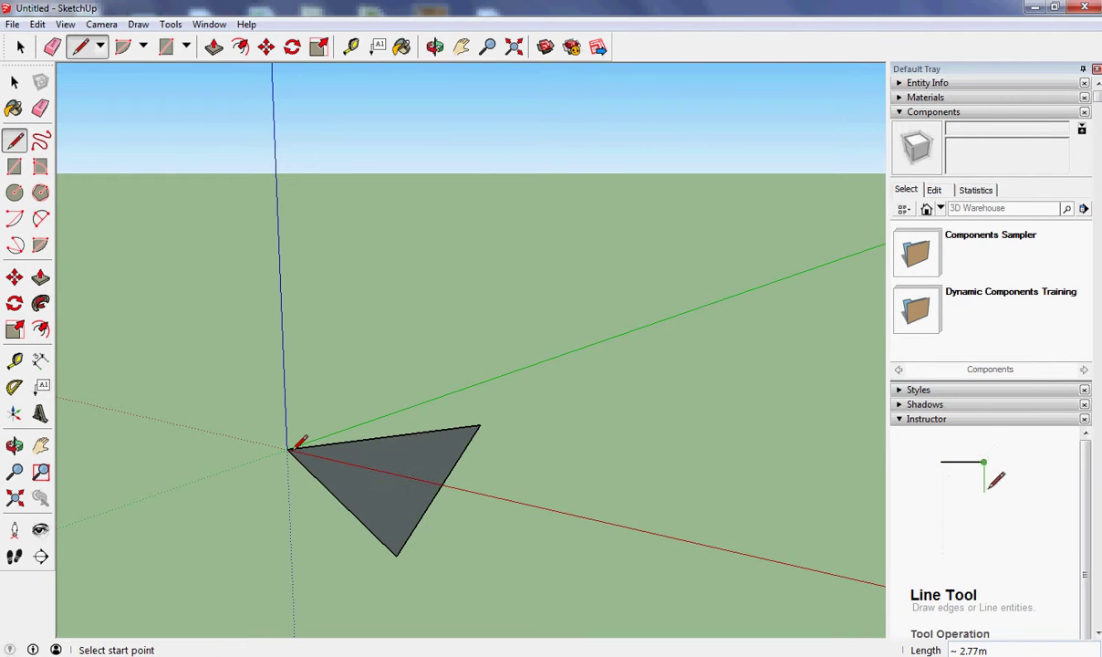
click(13, 82)
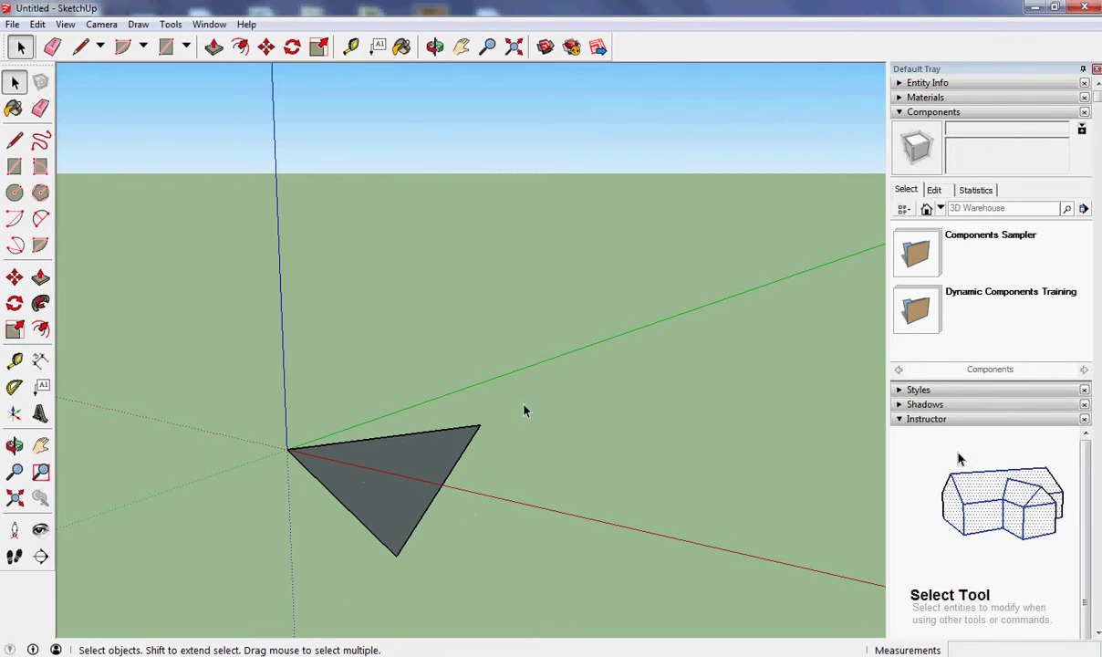
Freehand-draw a large two-lobed closed blob at right and a smaller closed outline at left
click(40, 139)
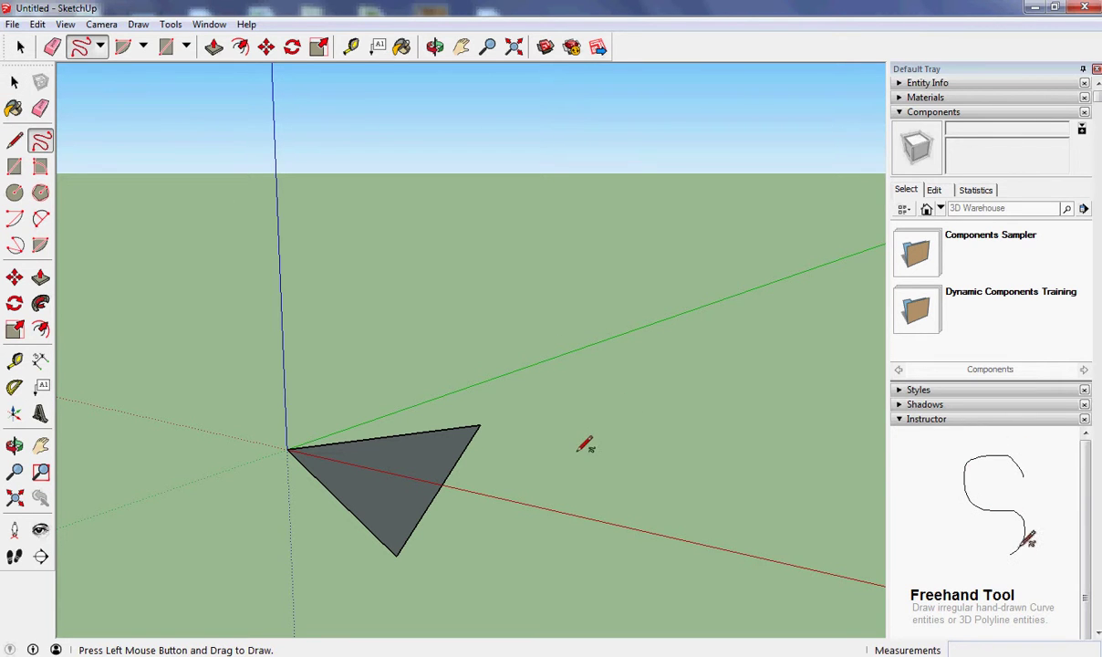
mouse_move(654, 461)
mouse_down()
mouse_move(685, 404)
mouse_move(646, 409)
mouse_move(626, 376)
mouse_move(595, 369)
mouse_move(550, 387)
mouse_up()
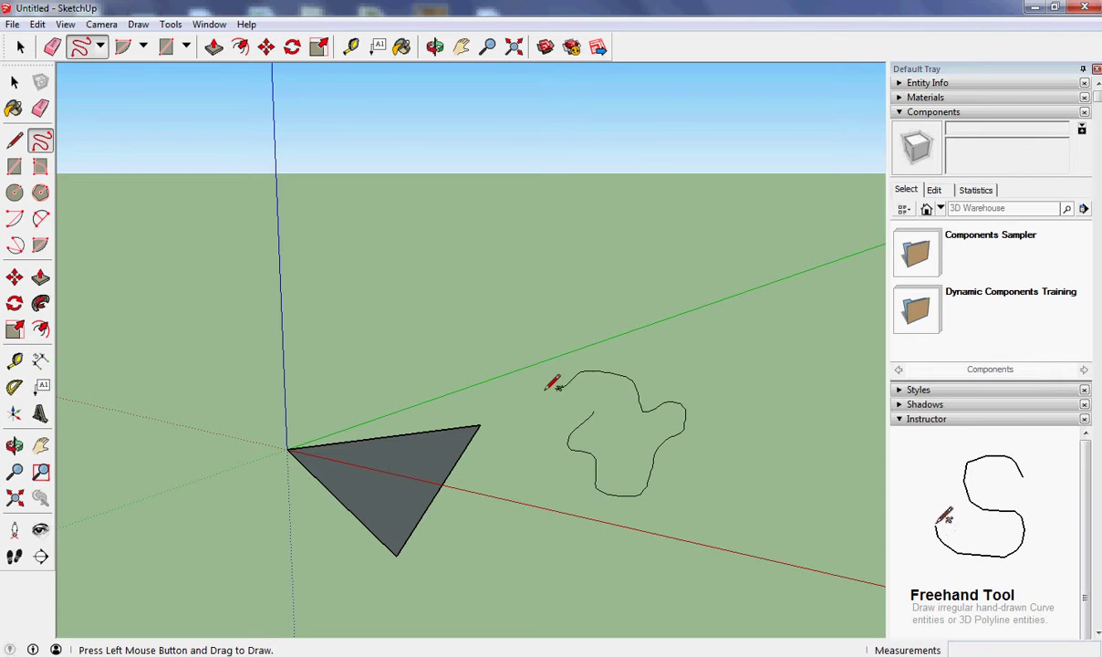
mouse_move(543, 325)
mouse_down()
mouse_move(459, 305)
mouse_move(470, 363)
mouse_move(525, 420)
mouse_move(524, 482)
mouse_move(545, 513)
mouse_move(559, 496)
mouse_move(556, 458)
mouse_up()
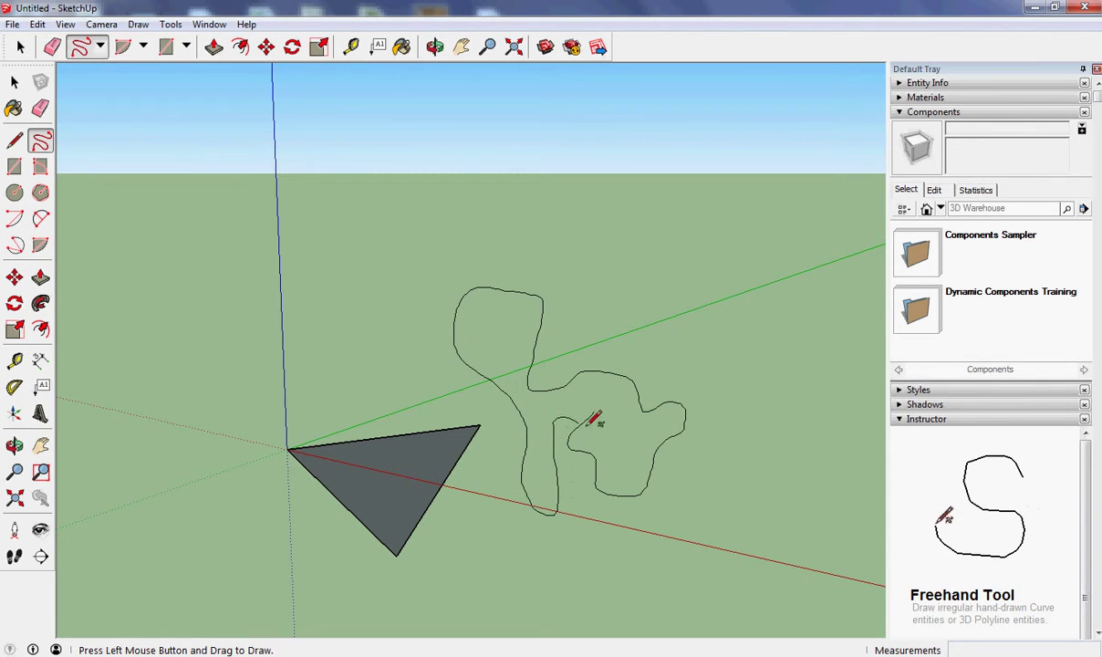
drag(590, 424, 573, 434)
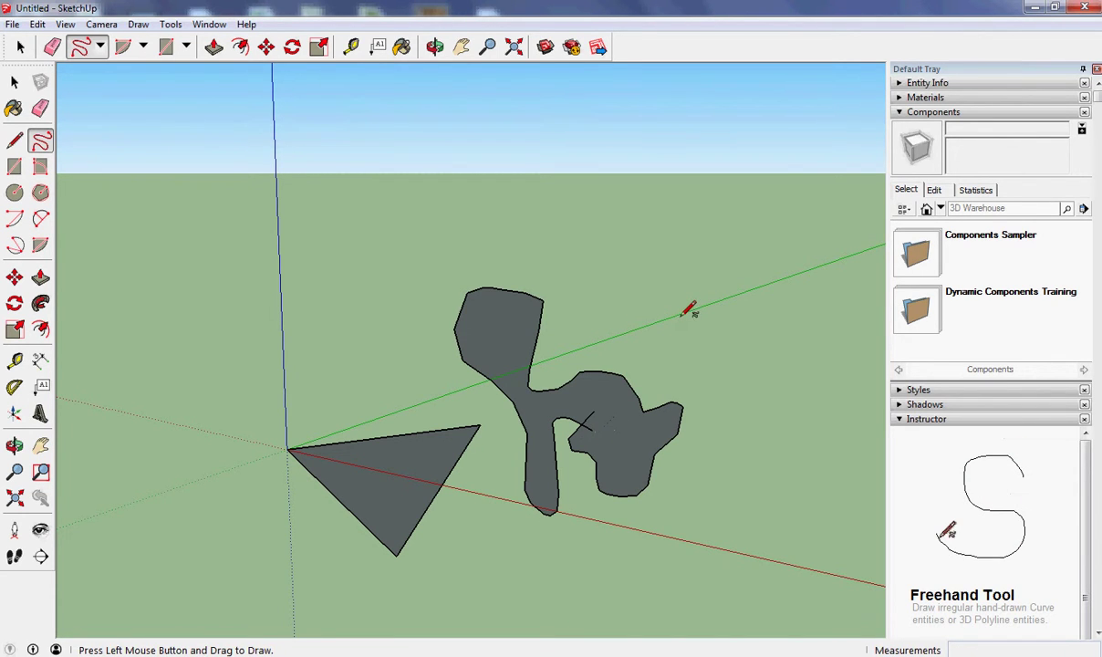
mouse_move(151, 331)
mouse_down()
mouse_move(216, 338)
mouse_move(217, 267)
mouse_up()
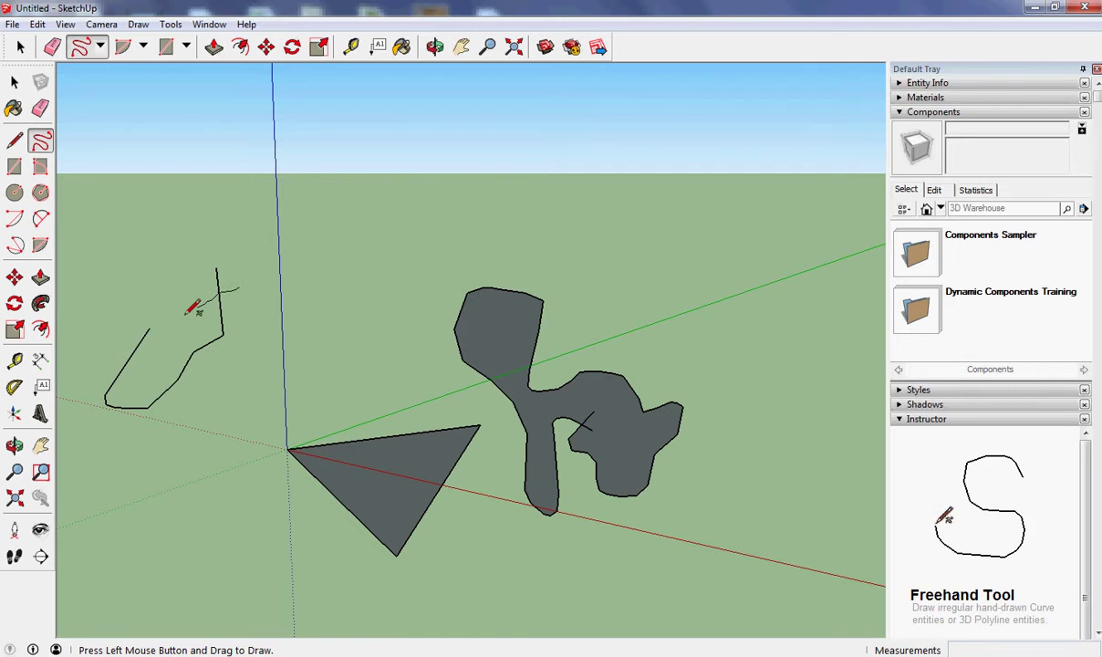
mouse_move(193, 310)
mouse_down()
mouse_move(118, 331)
mouse_move(109, 345)
mouse_up()
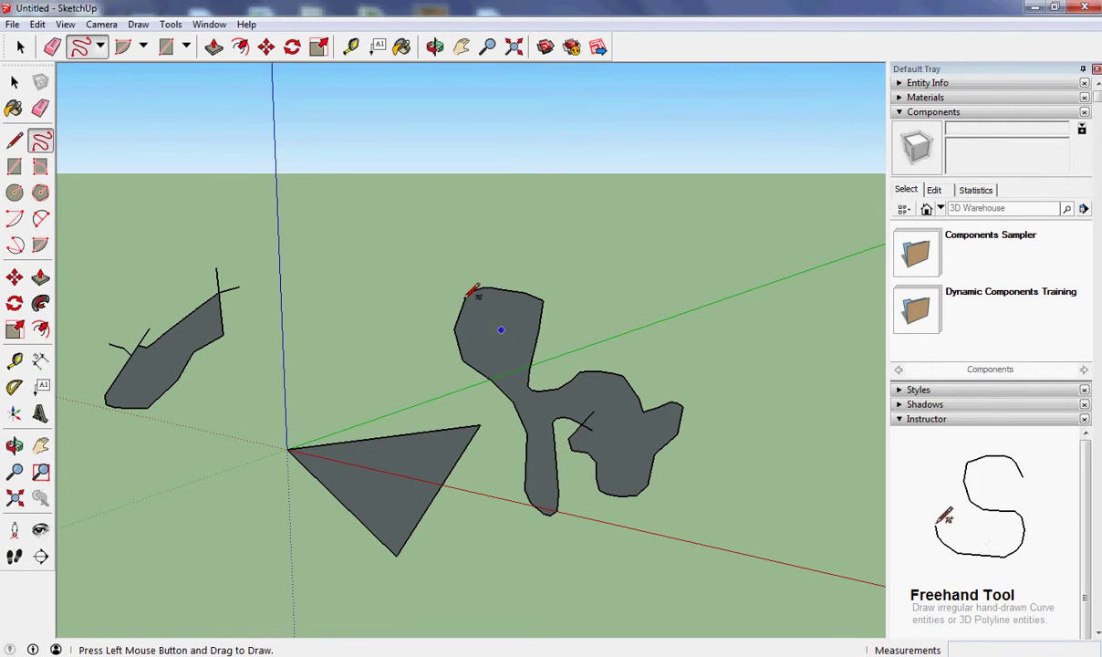
Use the Eraser on the stray edges left on the freehand shapes
click(40, 109)
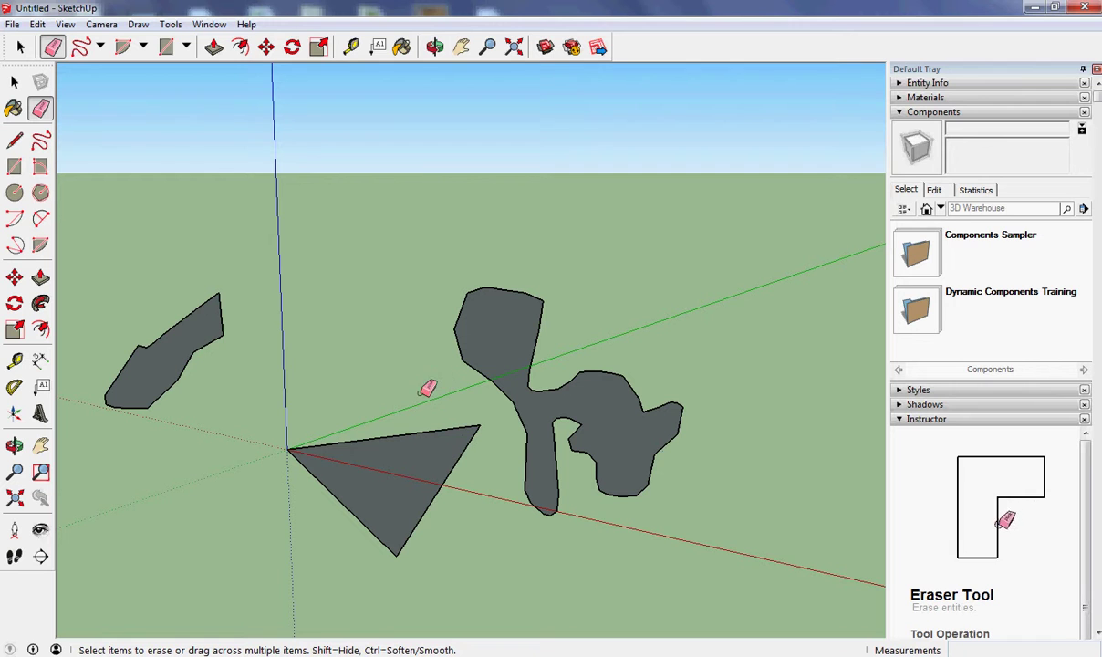
Pan the view to recenter the freehand shapes
click(40, 445)
drag(154, 386, 90, 373)
drag(364, 467, 672, 473)
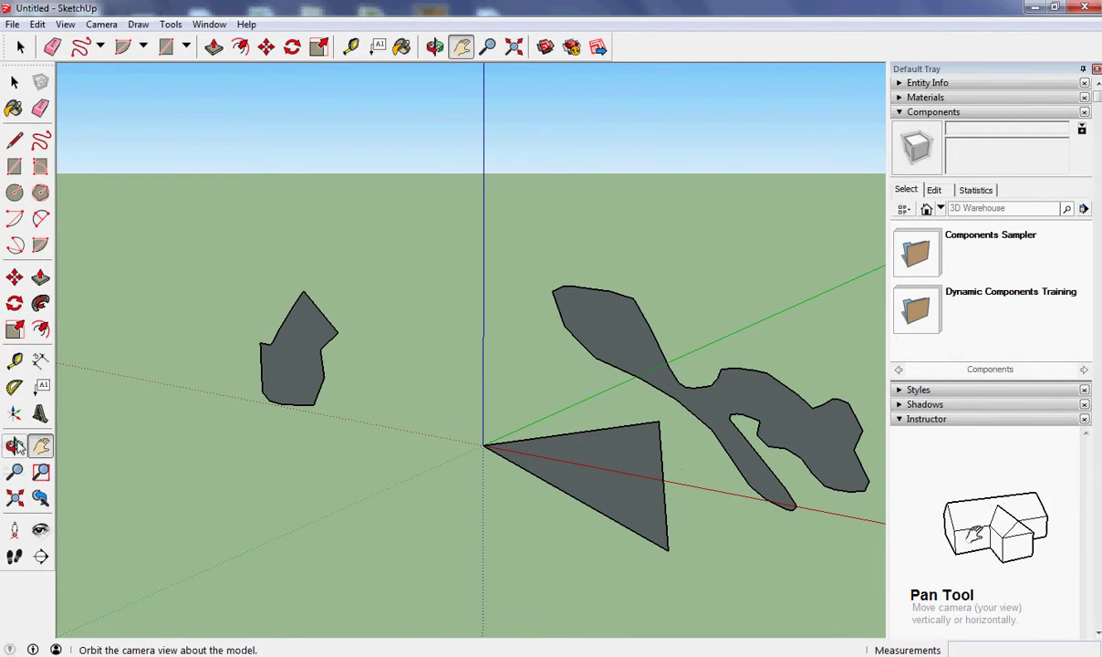
Zoom in on the shapes and finish zoomed out with all three faces in view
click(15, 471)
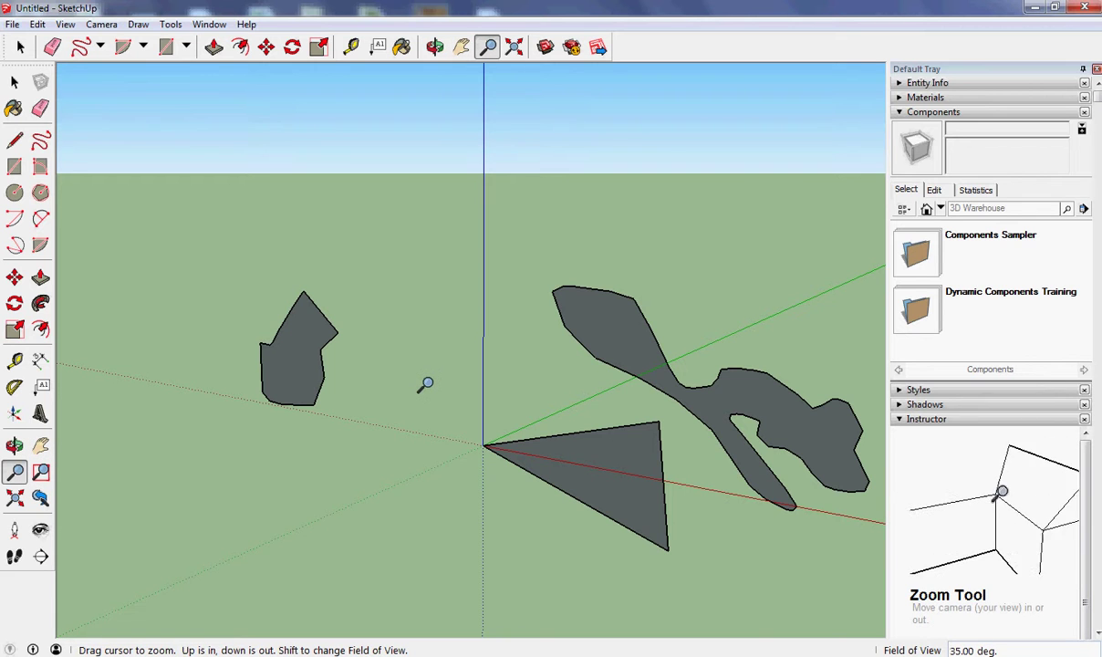
scroll(425, 384, up, 5)
scroll(426, 384, down, 6)
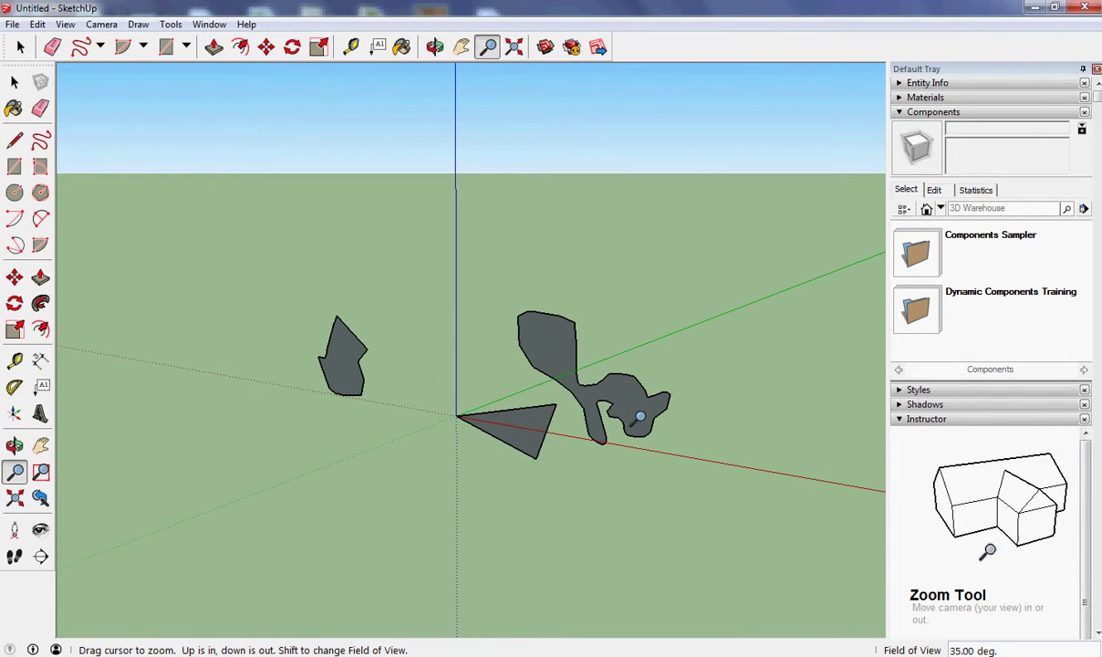
scroll(640, 417, up, 6)
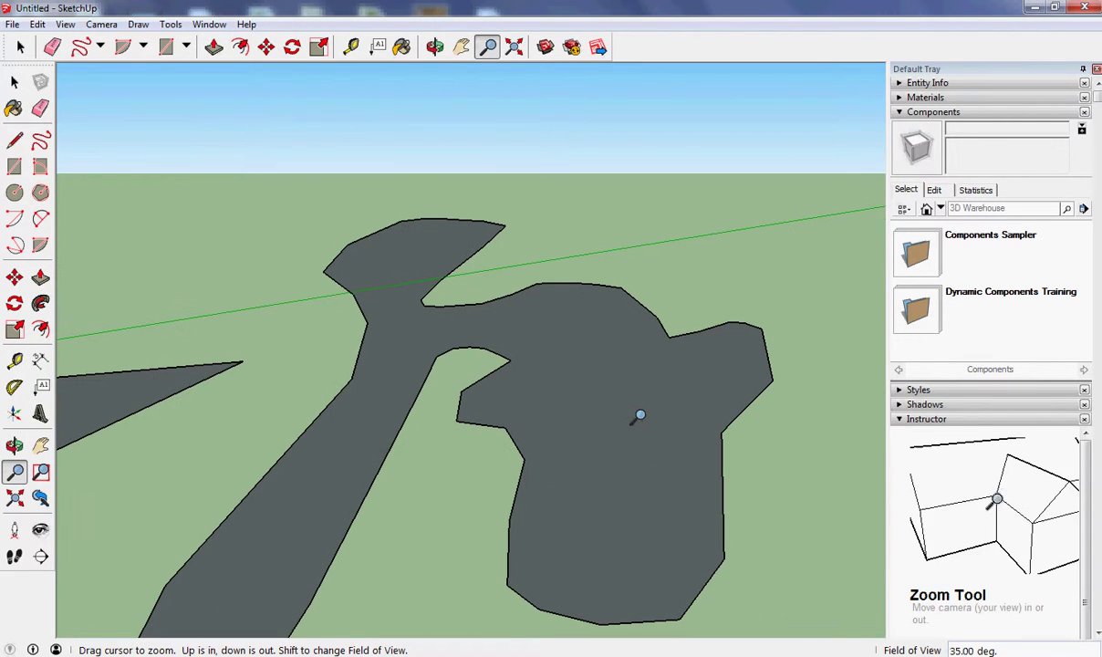
scroll(639, 417, down, 8)
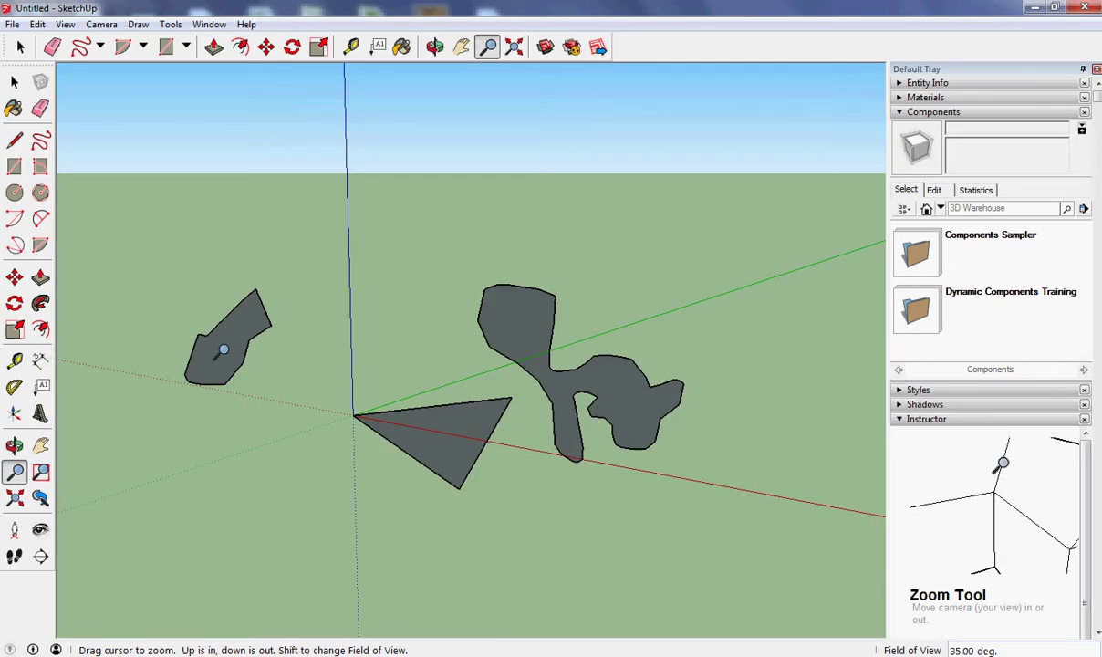
scroll(222, 349, up, 7)
scroll(222, 349, down, 2)
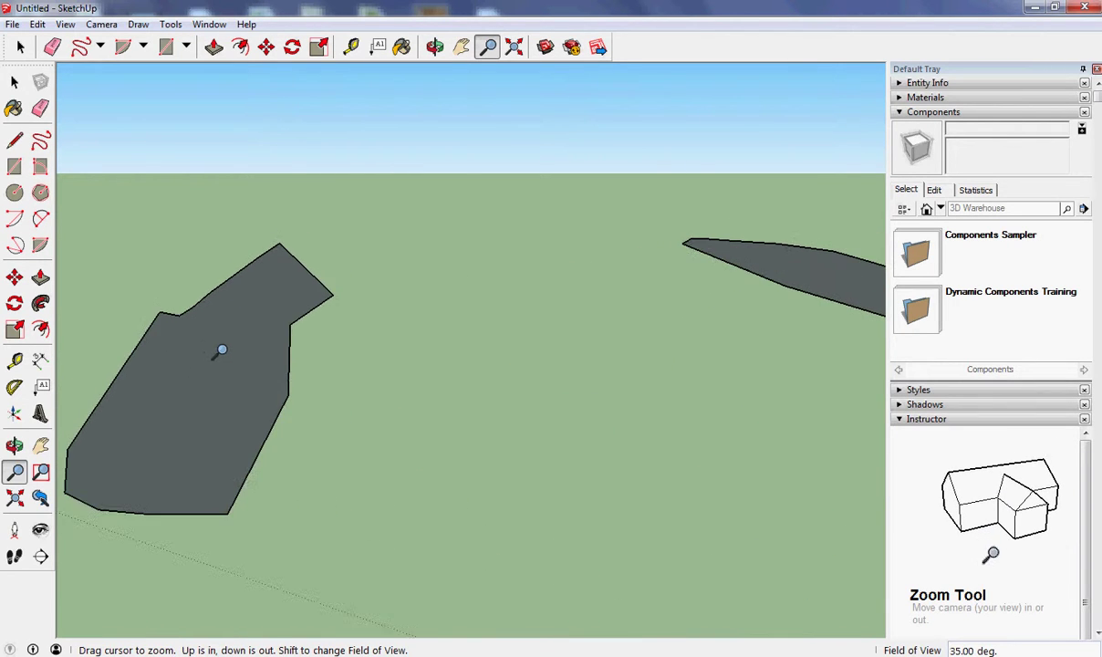
scroll(221, 350, down, 5)
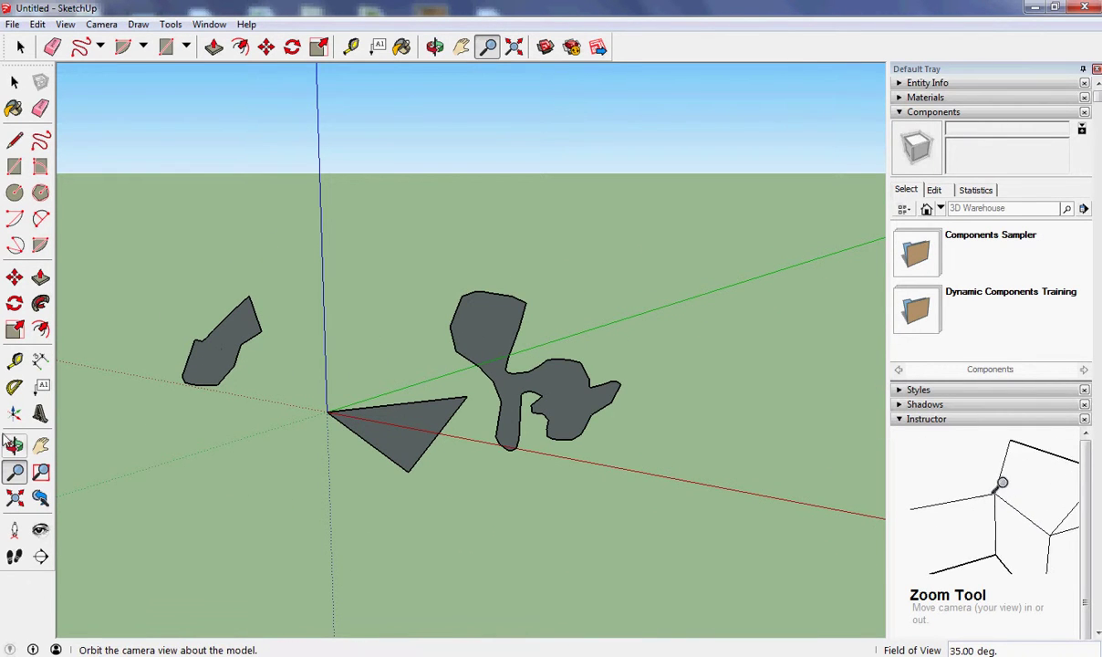
Orbit the camera down to a near-horizon angle over the flat faces
click(15, 446)
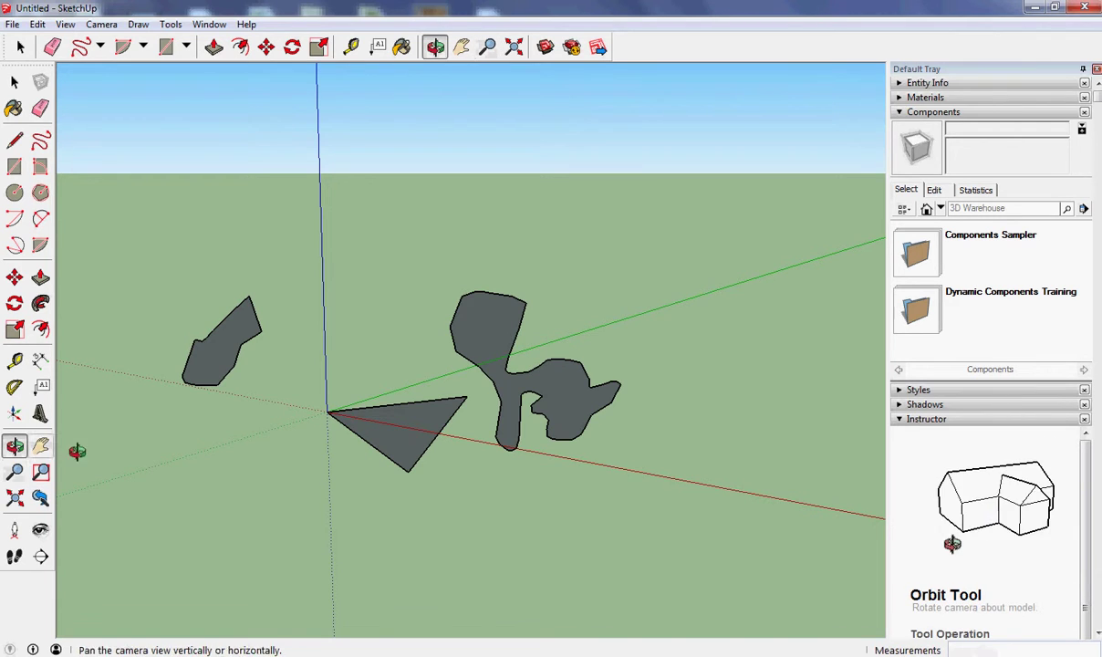
drag(312, 413, 233, 444)
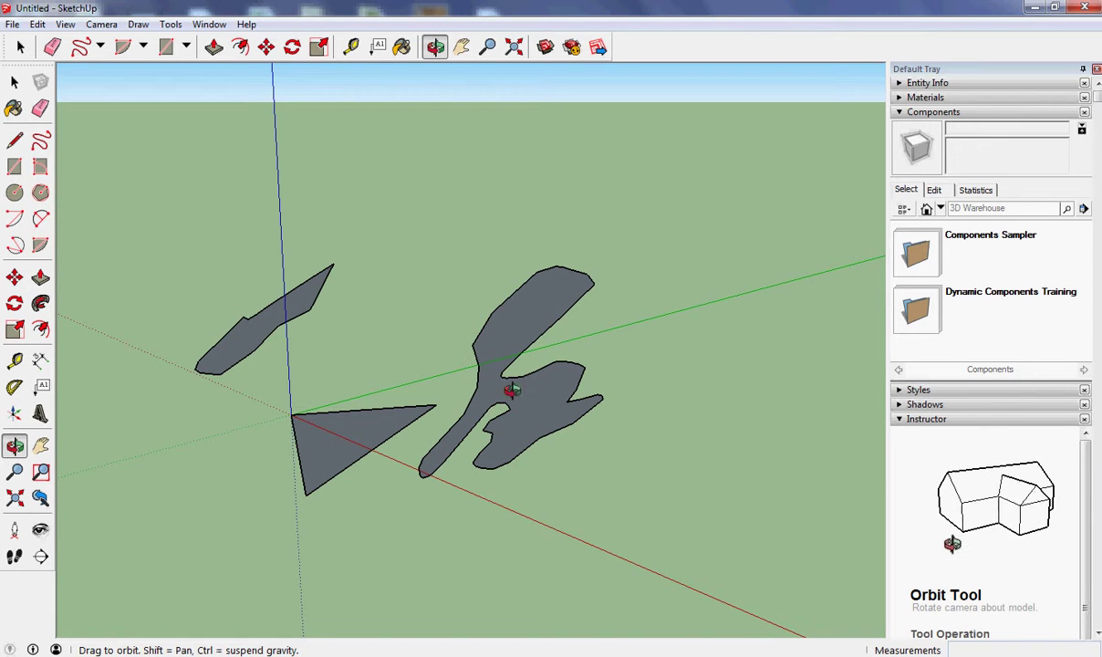
drag(583, 469, 632, 438)
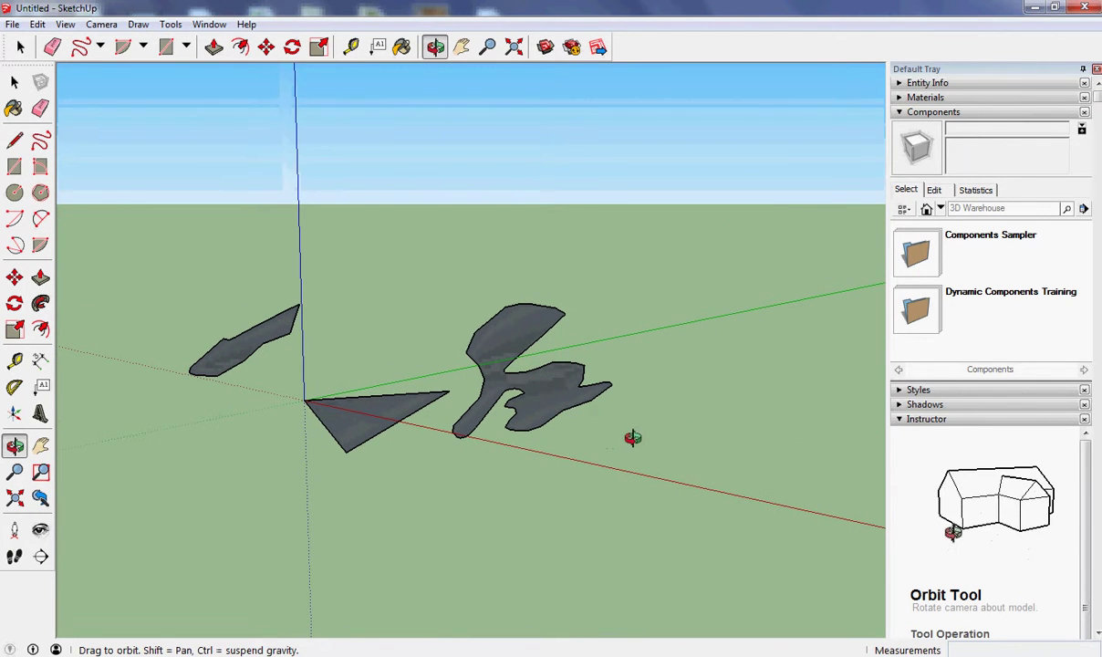
Push/pull the left freehand shape, the triangle and the large freehand shape into solids
click(41, 279)
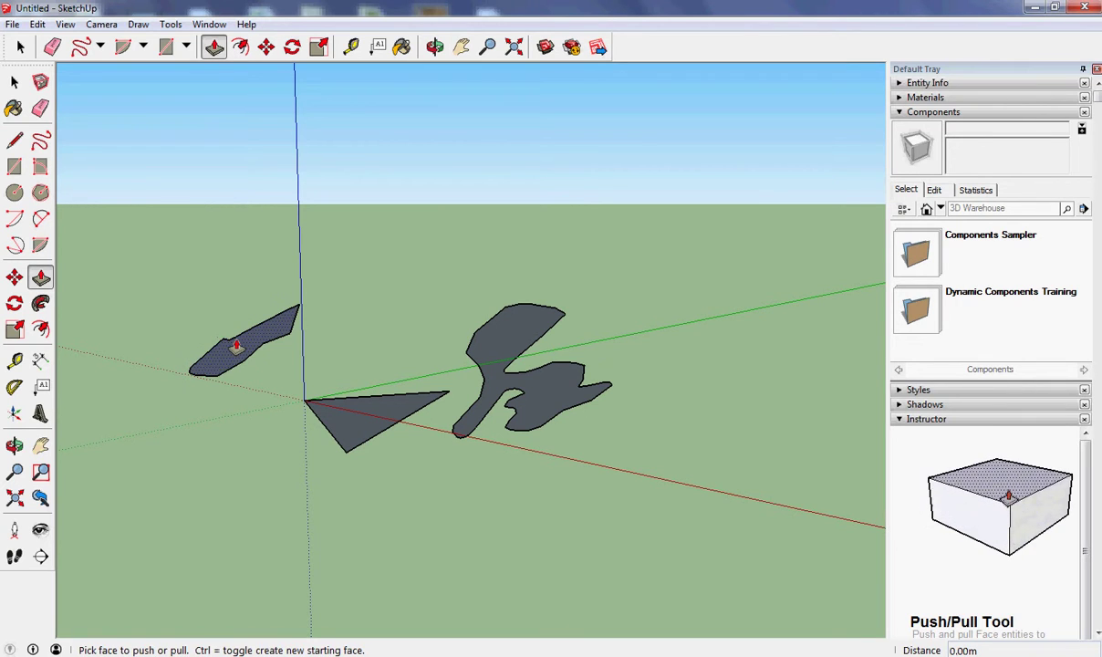
drag(236, 345, 239, 234)
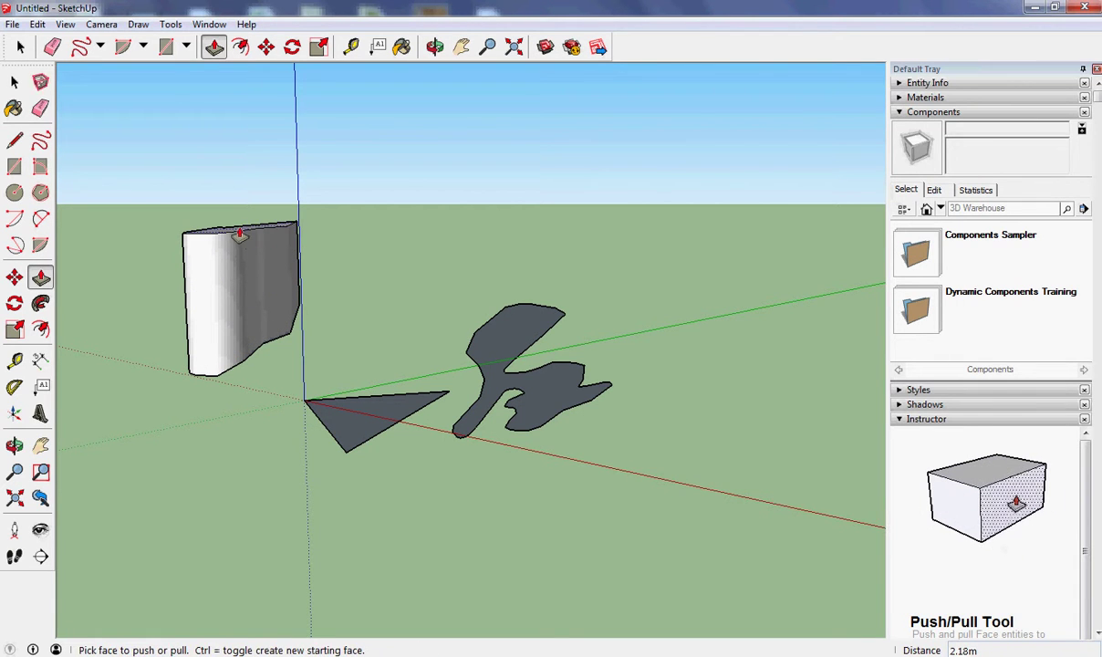
drag(374, 417, 386, 509)
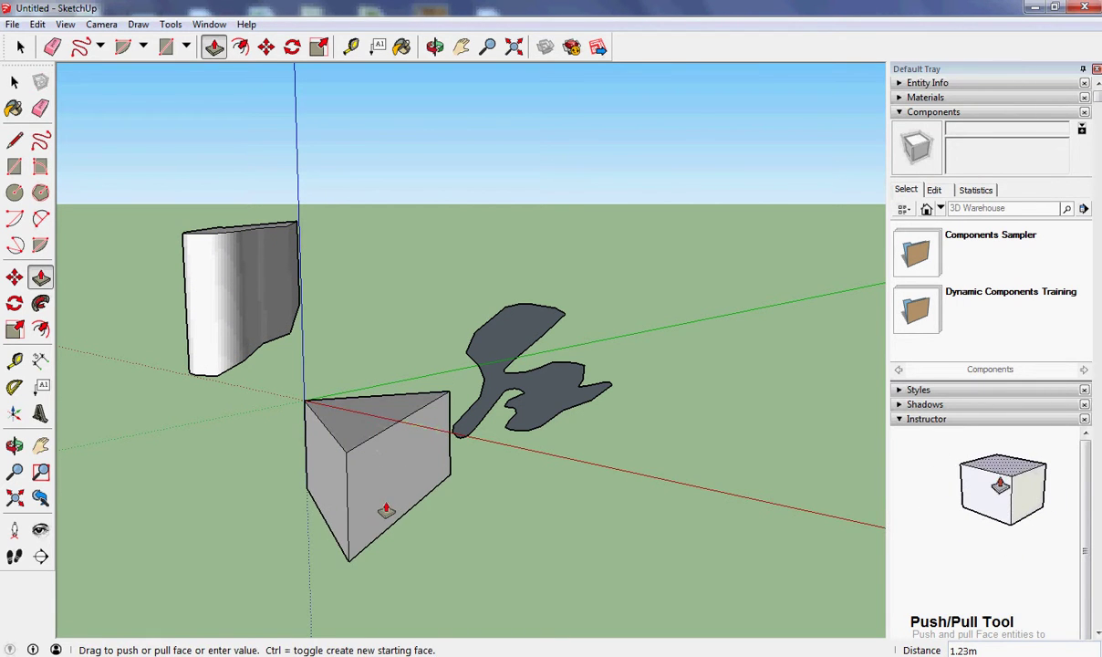
drag(531, 401, 531, 264)
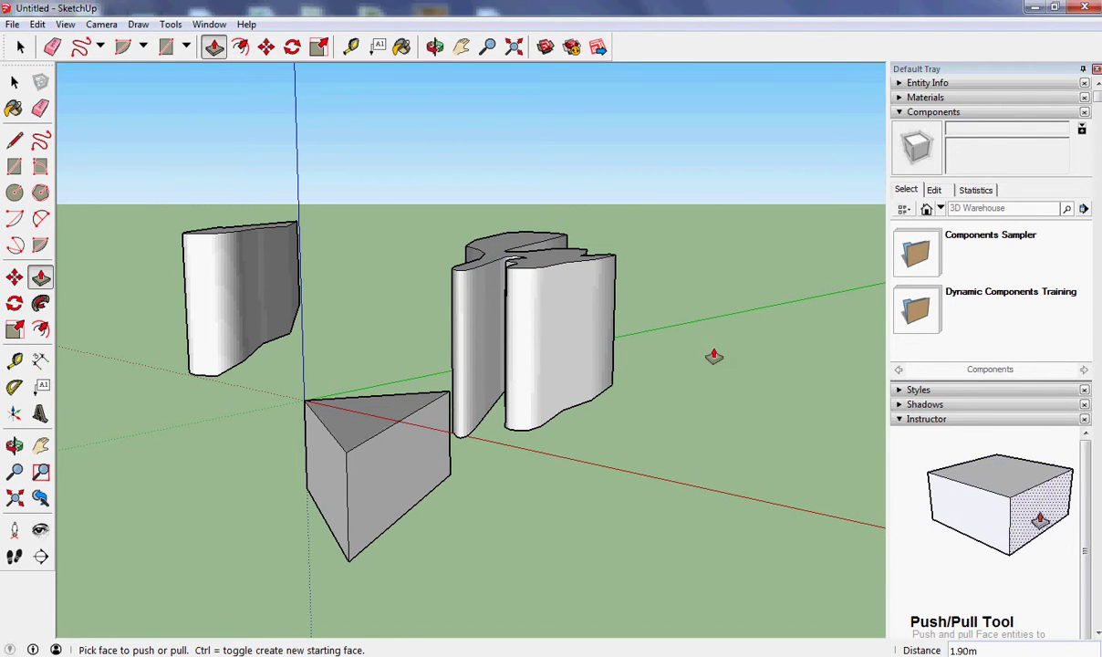
Undo the large freehand extrusion and redo it at 1.95m tall
click(37, 24)
click(82, 42)
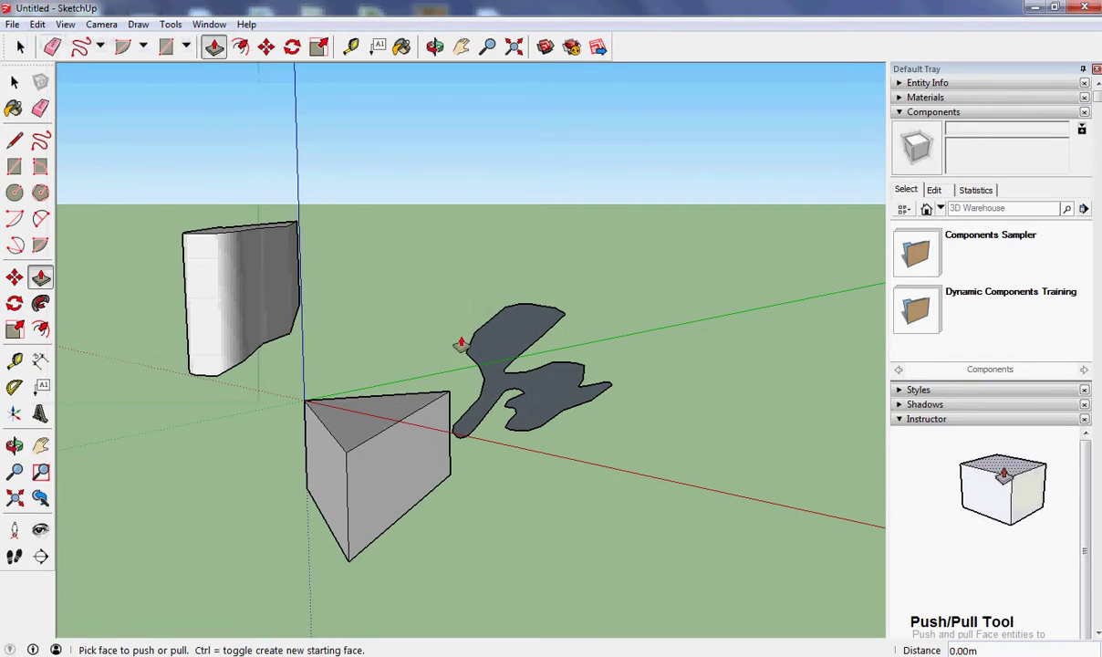
click(561, 398)
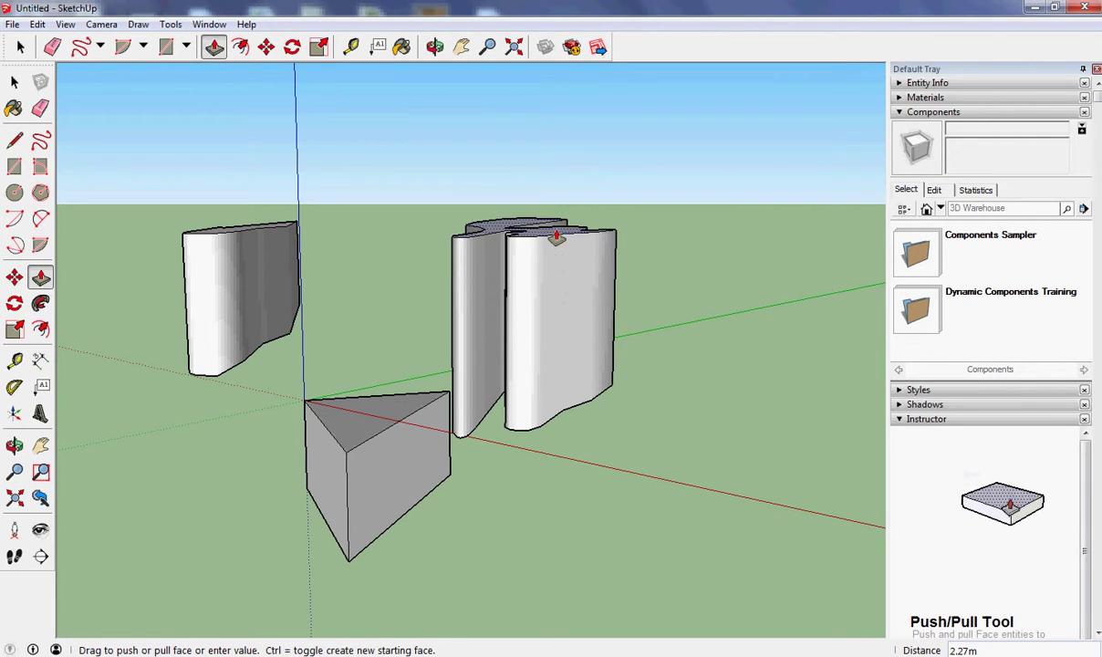
click(555, 261)
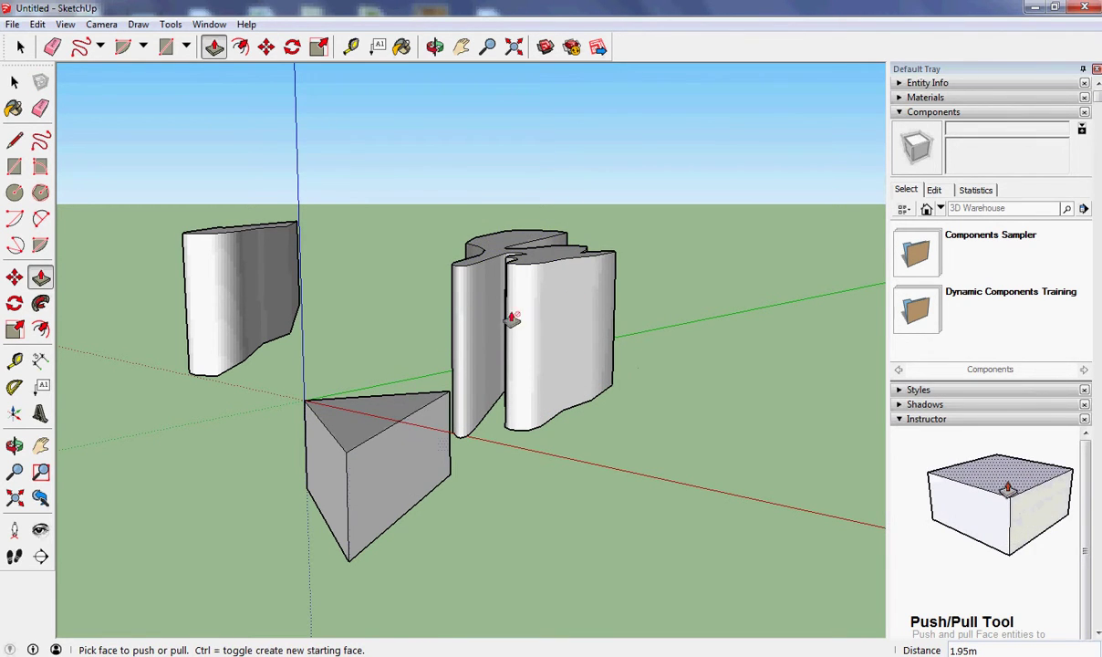
Orbit around the three solids, zoom out, view them from below, then from high above
click(14, 446)
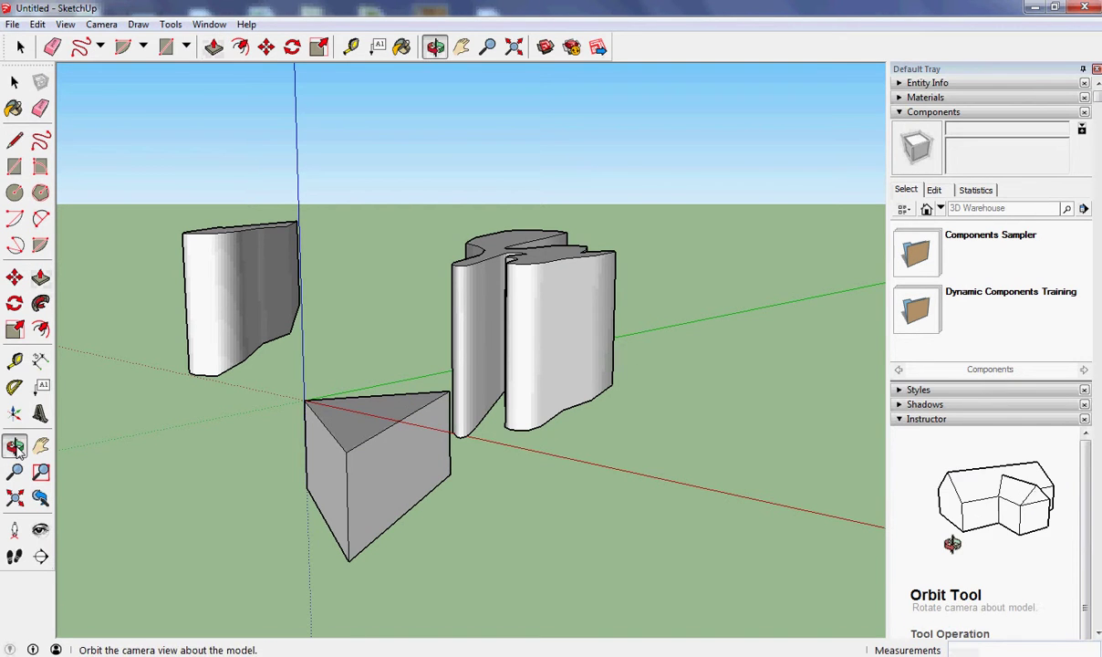
drag(278, 364, 736, 448)
scroll(623, 470, down, 8)
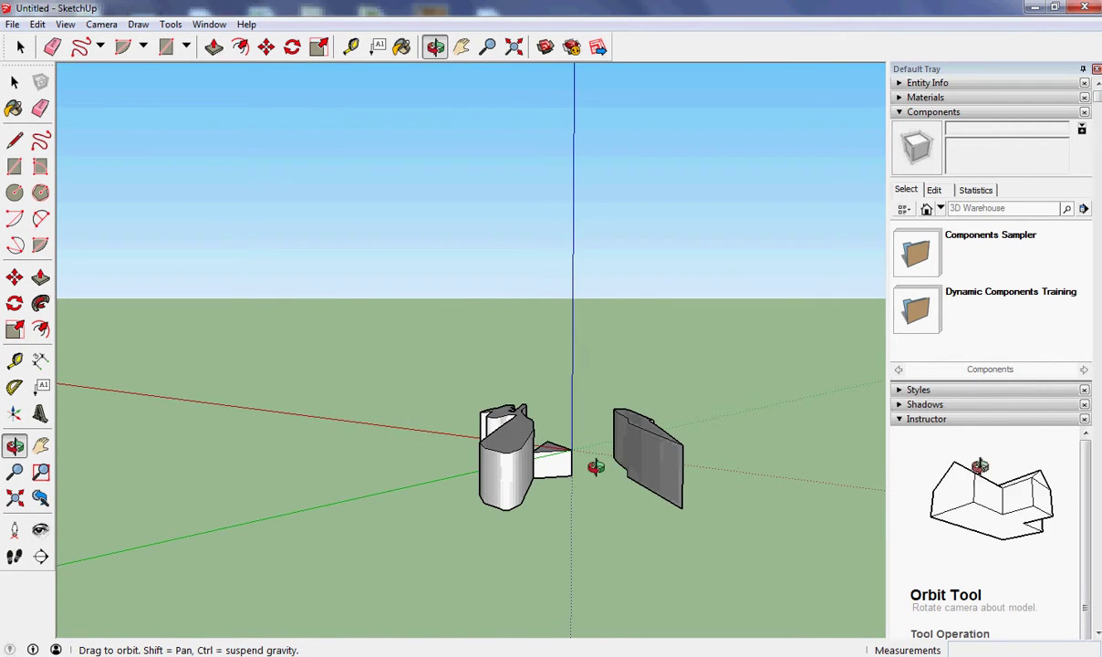
drag(595, 467, 396, 390)
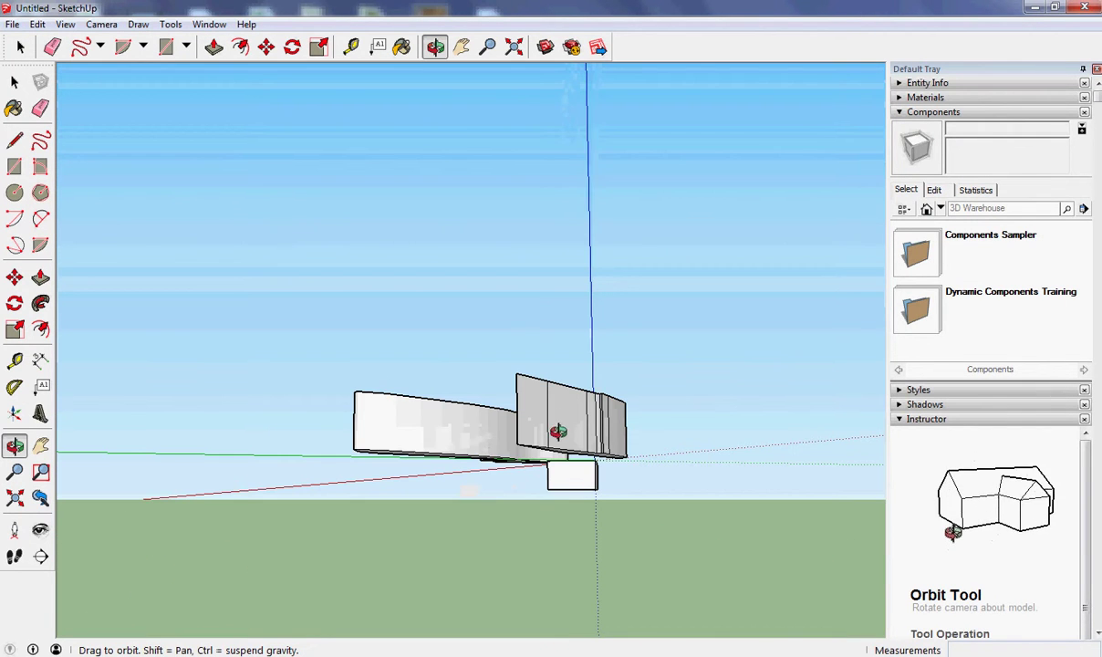
drag(557, 431, 654, 536)
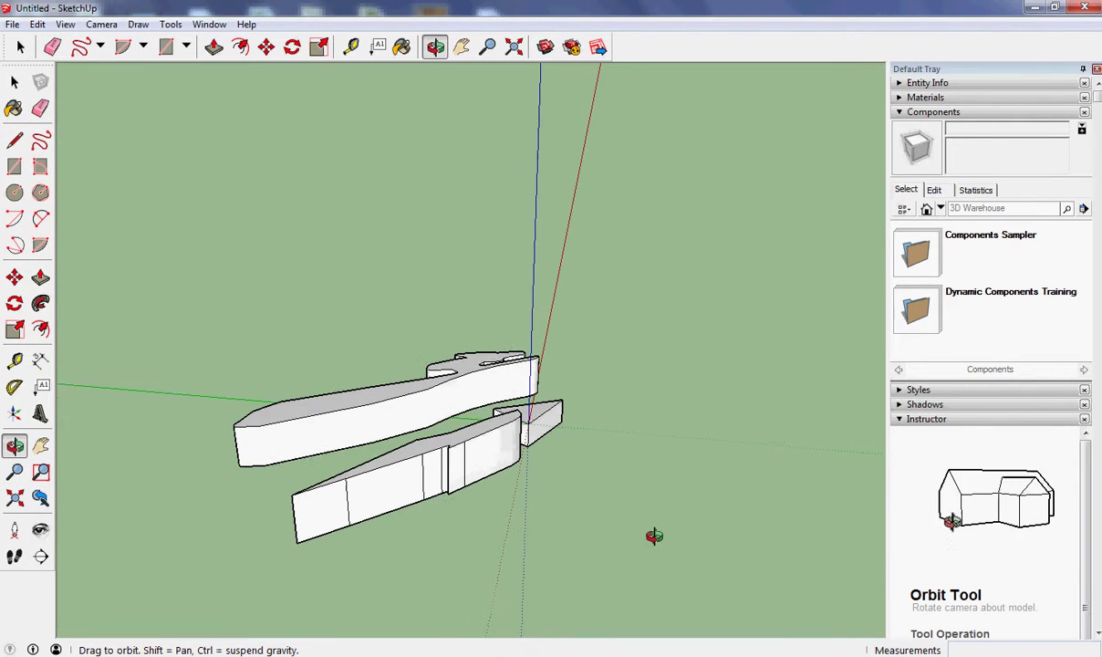